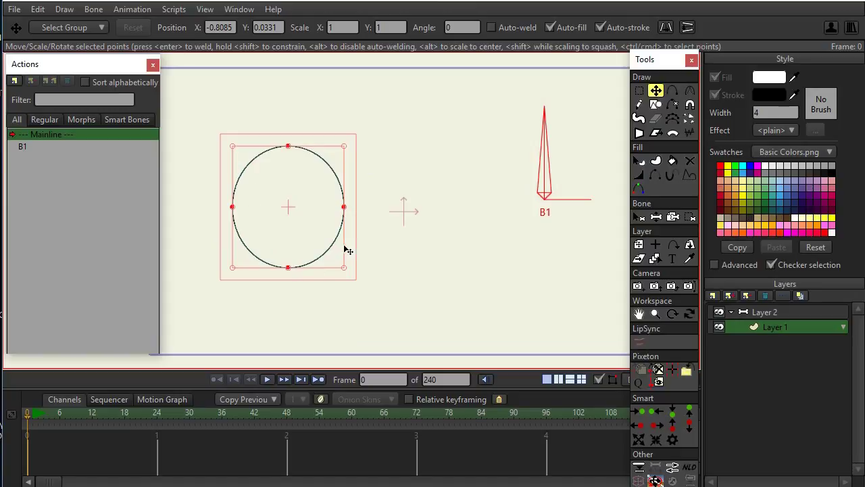
# Select Layer 2, the bone layer holding B1, in the Layers panel
pyautogui.click(769, 314)
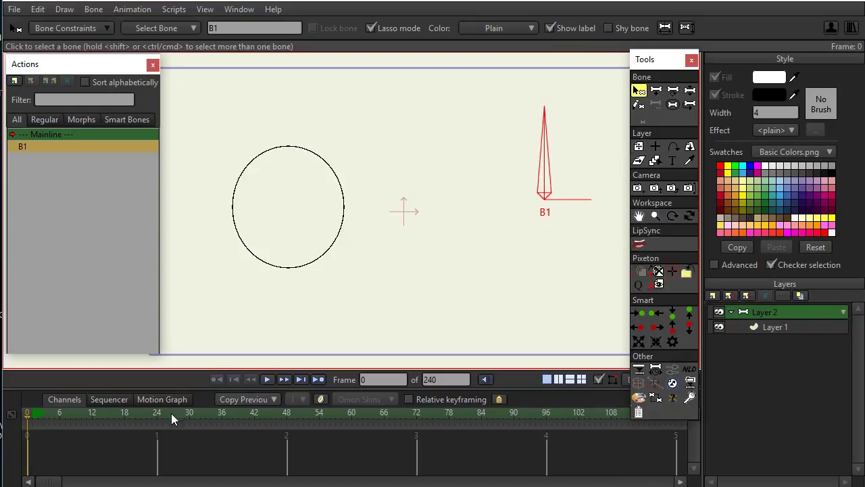
pyautogui.click(689, 90)
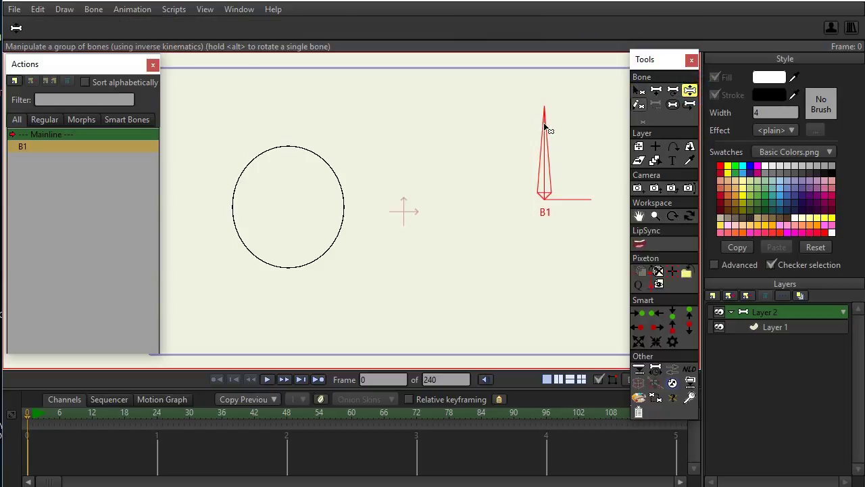
pyautogui.moveTo(543, 123); pyautogui.dragTo(486, 159)
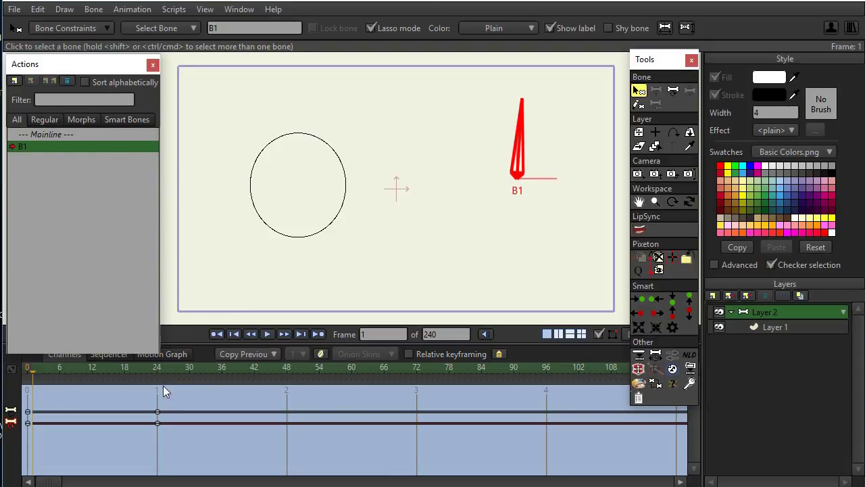
# With Layer 1 active, preview the B1 action, rewind to frame 0 and return to the Mainline
pyautogui.click(779, 328)
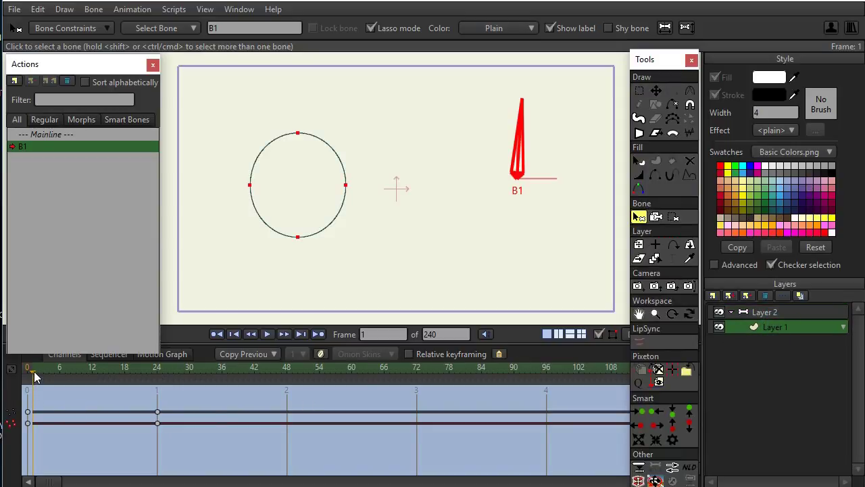
pyautogui.moveTo(35, 377); pyautogui.dragTo(70, 378)
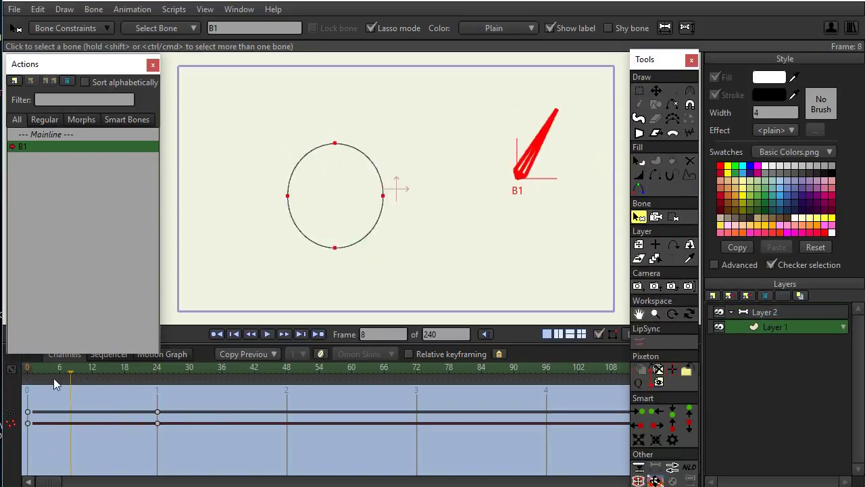
pyautogui.click(28, 380)
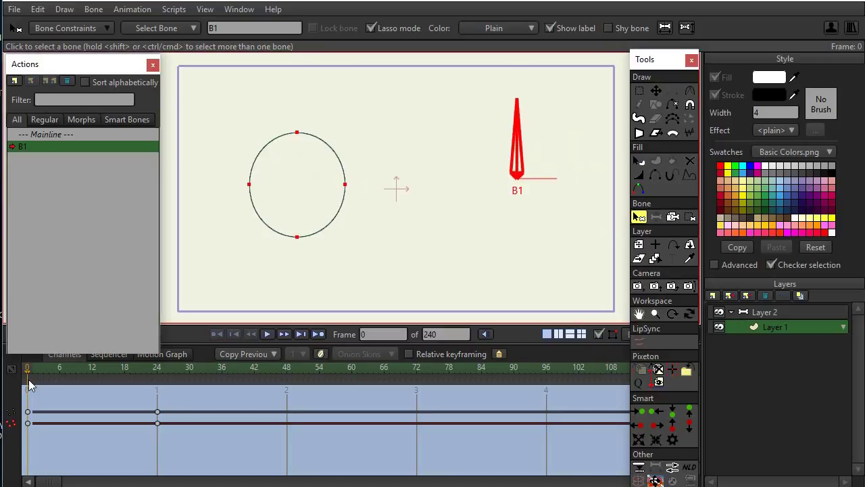
pyautogui.doubleClick(67, 134)
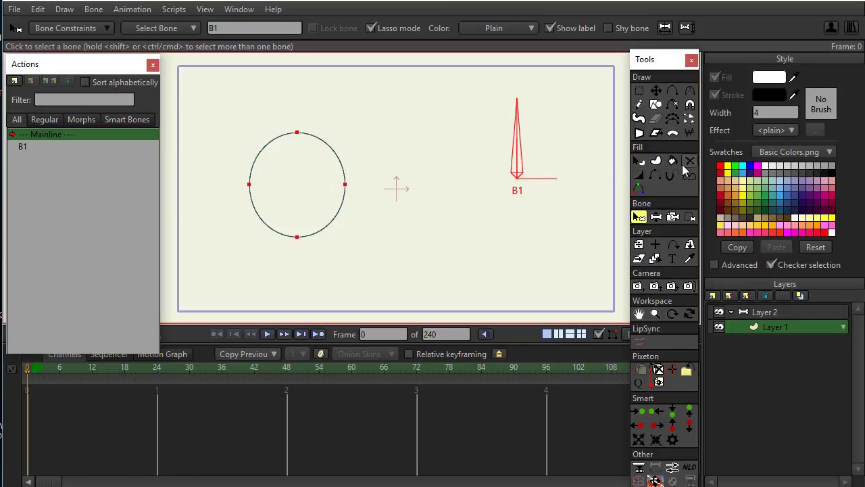
# Add points on the circle's upper-right, lower-left, upper-left and lower-right curves, then activate Layer 2
pyautogui.click(639, 90)
pyautogui.click(575, 128)
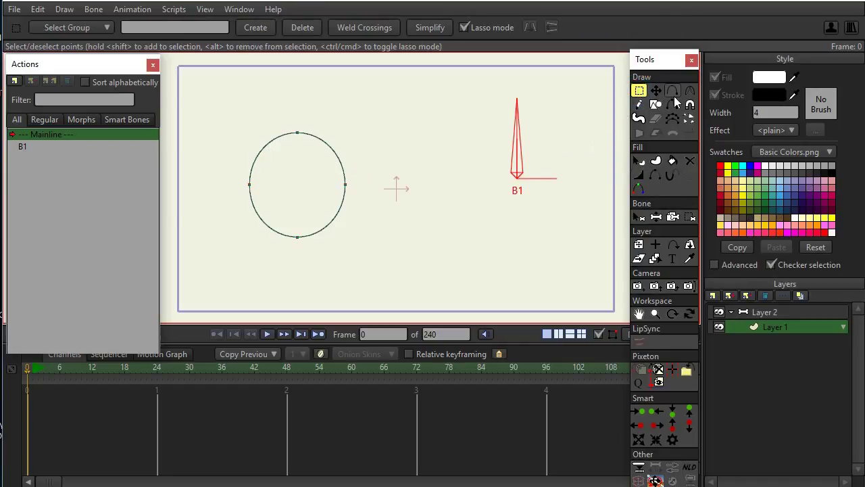
pyautogui.click(672, 90)
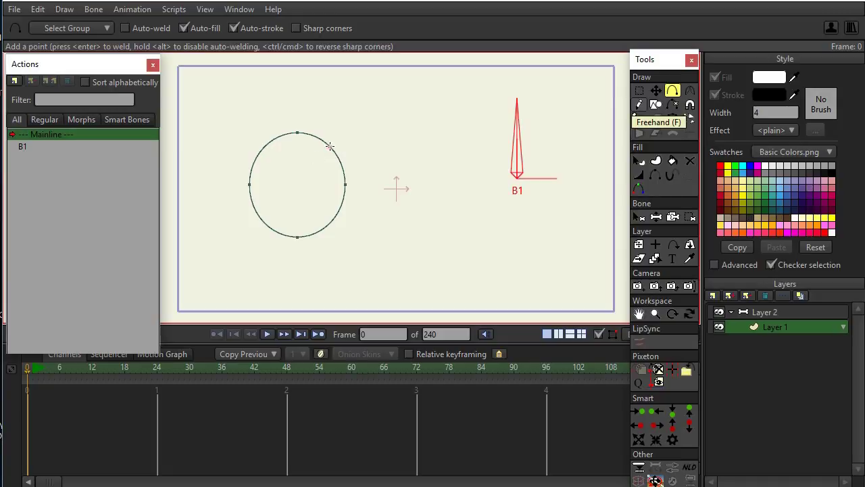
pyautogui.click(330, 146)
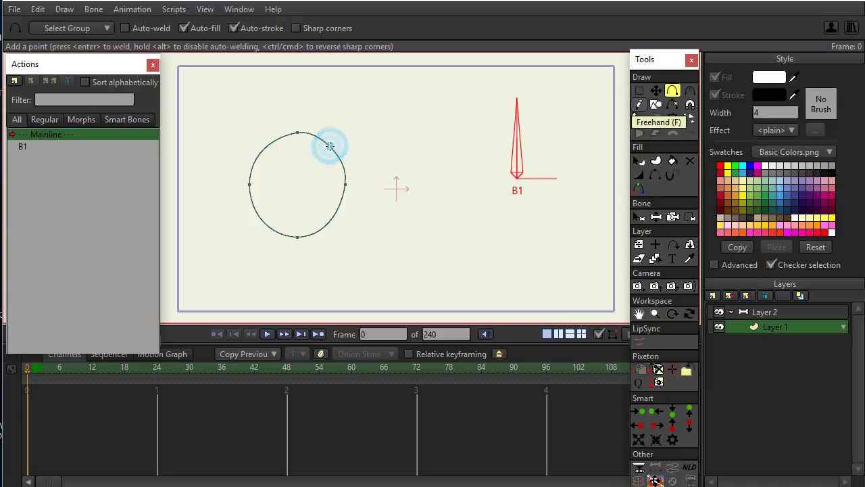
pyautogui.click(264, 221)
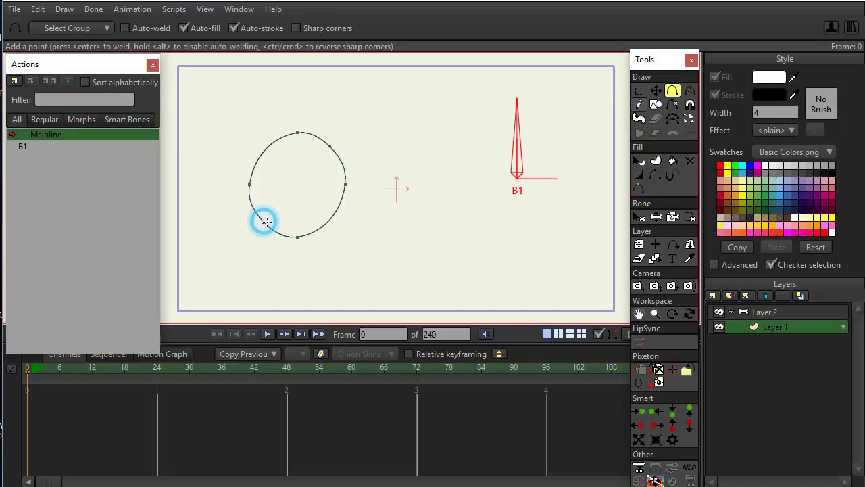
pyautogui.click(263, 151)
pyautogui.click(334, 213)
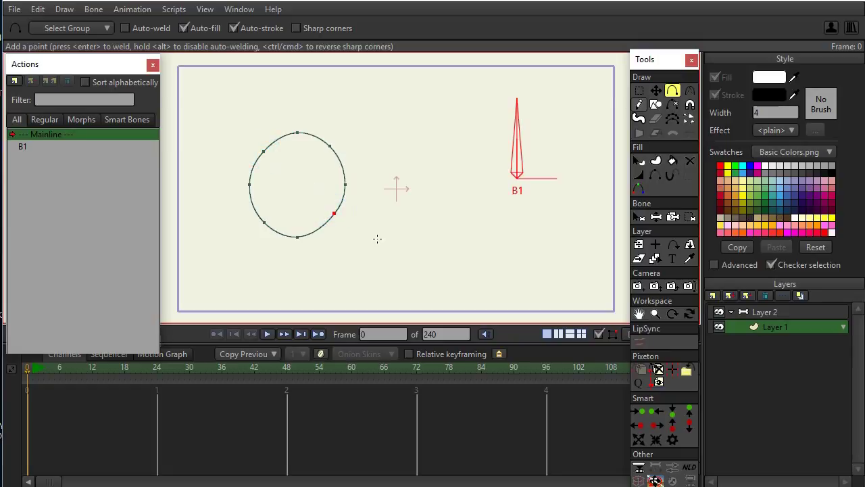
pyautogui.click(767, 312)
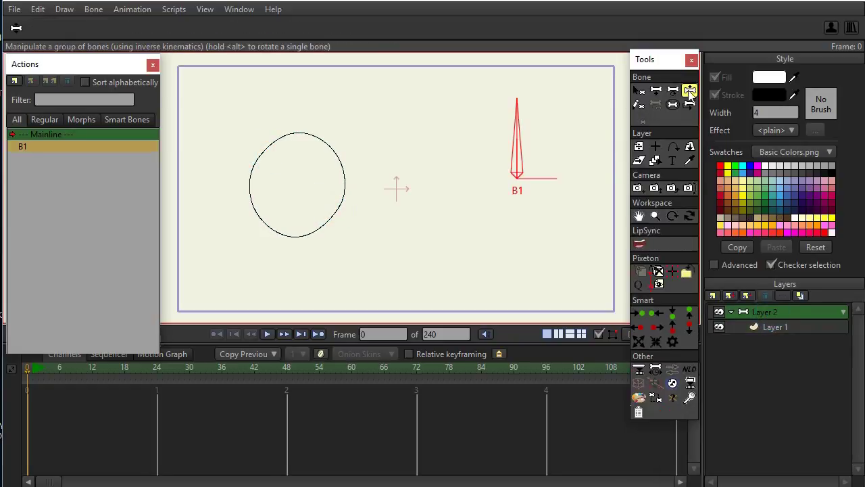
# Swing bone B1 to test the new points, then reopen the B1 action with Layer 1 active
pyautogui.moveTo(515, 128); pyautogui.dragTo(557, 137)
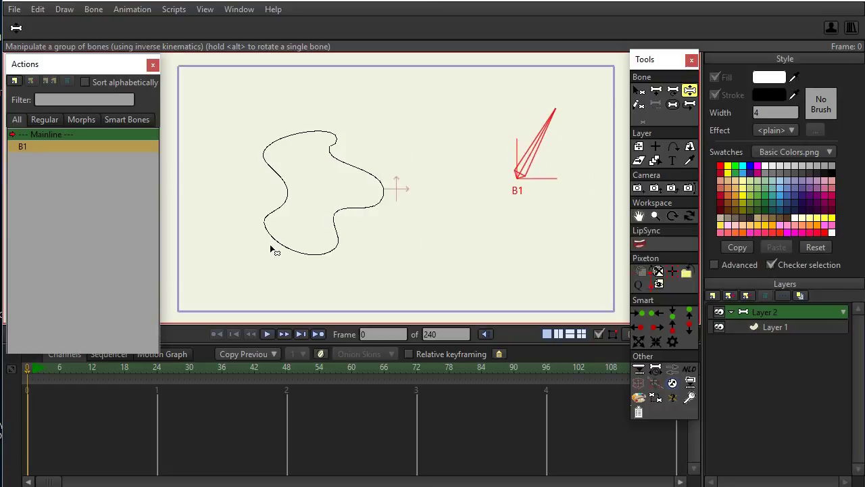
pyautogui.doubleClick(23, 148)
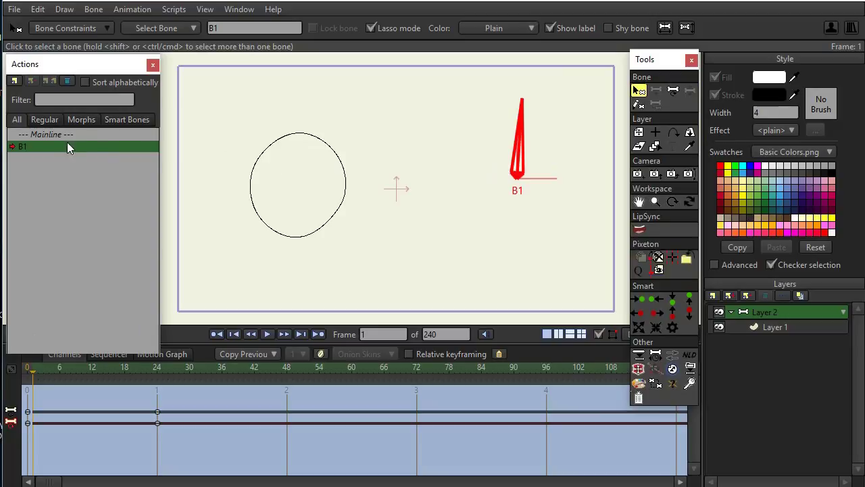
pyautogui.keyDown('ctrl'); pyautogui.keyDown('alt'); pyautogui.click(254, 155); pyautogui.keyUp('alt'); pyautogui.keyUp('ctrl')
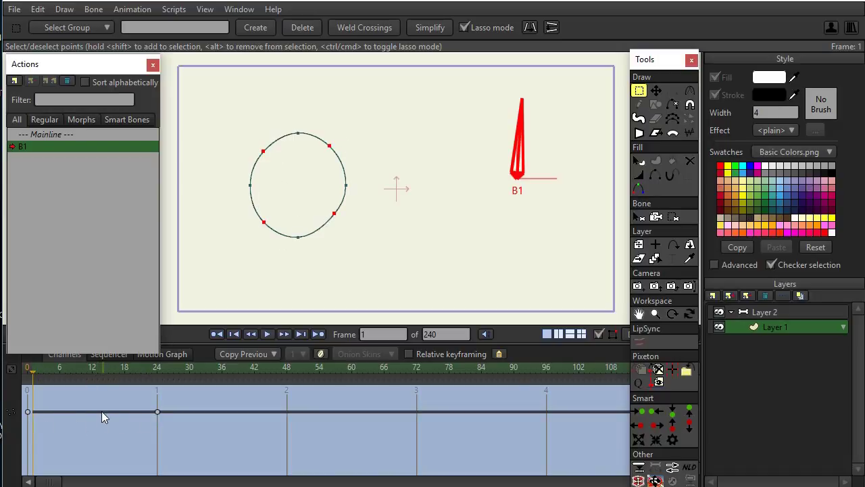
# At frame 24 of the B1 action, move the new points to round the circle, then select that keyframe
pyautogui.click(158, 368)
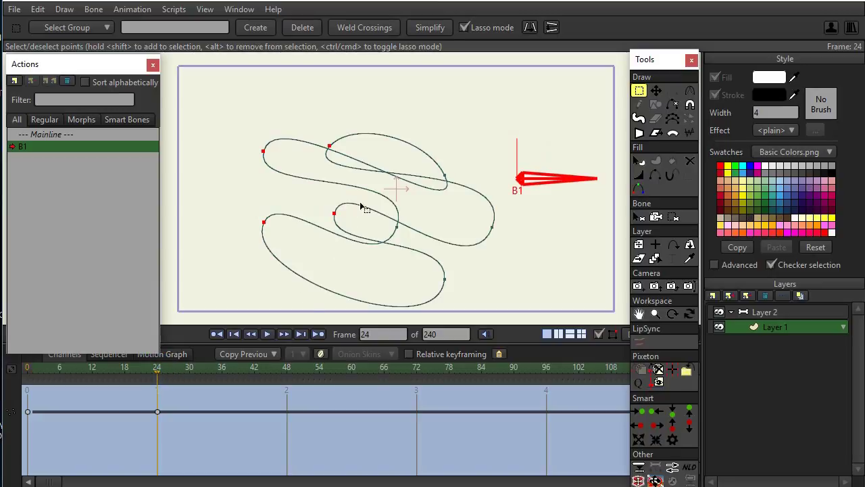
pyautogui.click(656, 91)
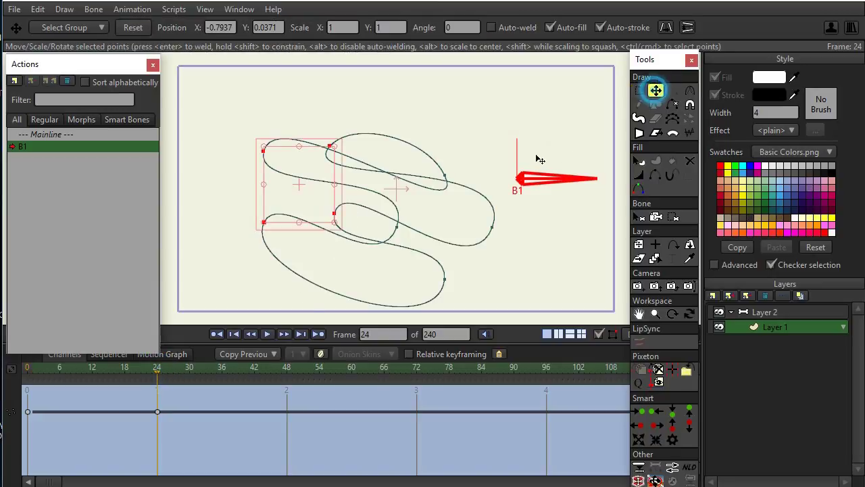
pyautogui.click(439, 206)
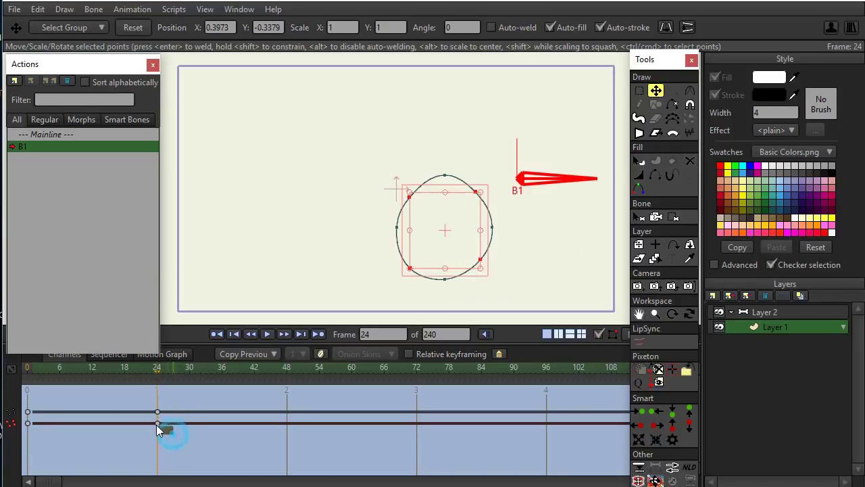
pyautogui.click(157, 423)
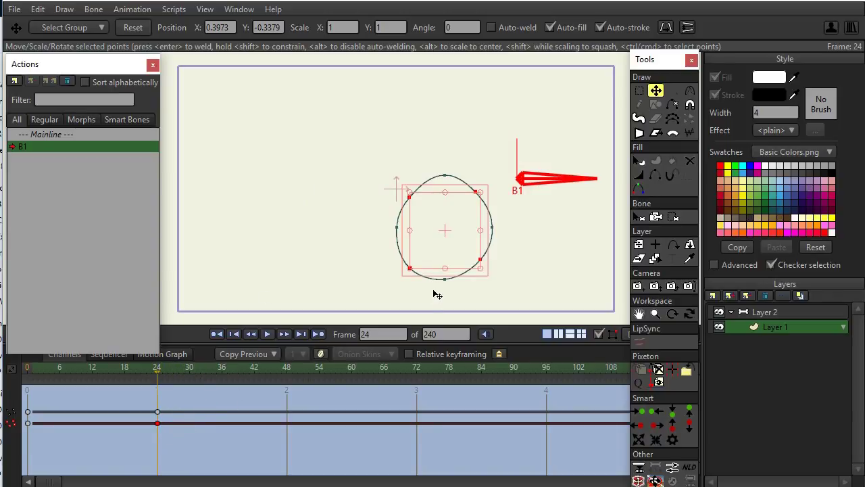
# Delete the circle's frame-24 keyframe, undo it, and scrub the B1 action to preview the motion
pyautogui.press('Delete')
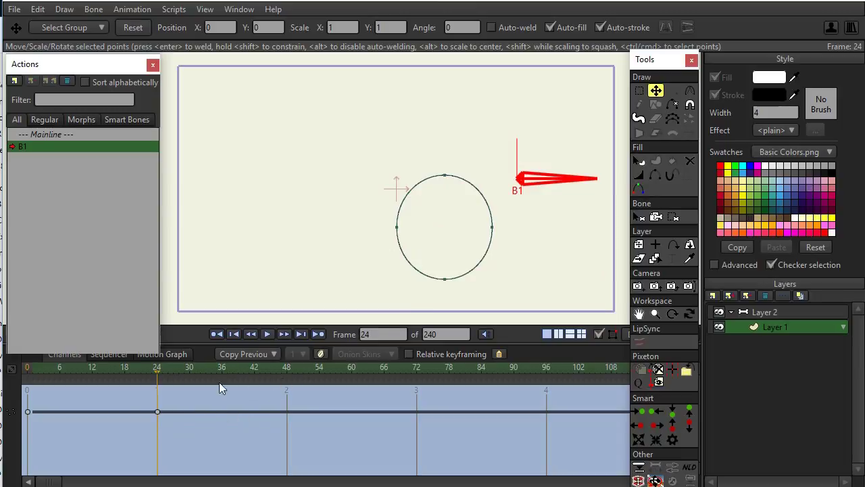
pyautogui.moveTo(157, 373); pyautogui.dragTo(31, 383)
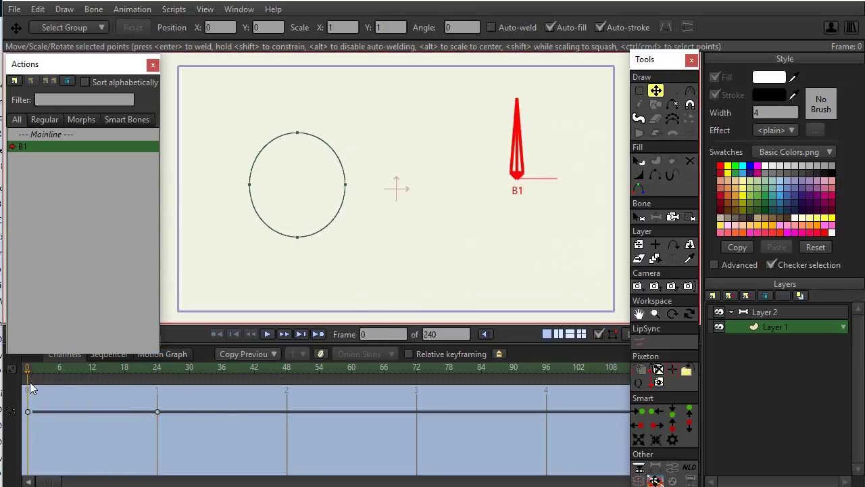
pyautogui.click(157, 374)
pyautogui.hotkey('ctrl', 'z')
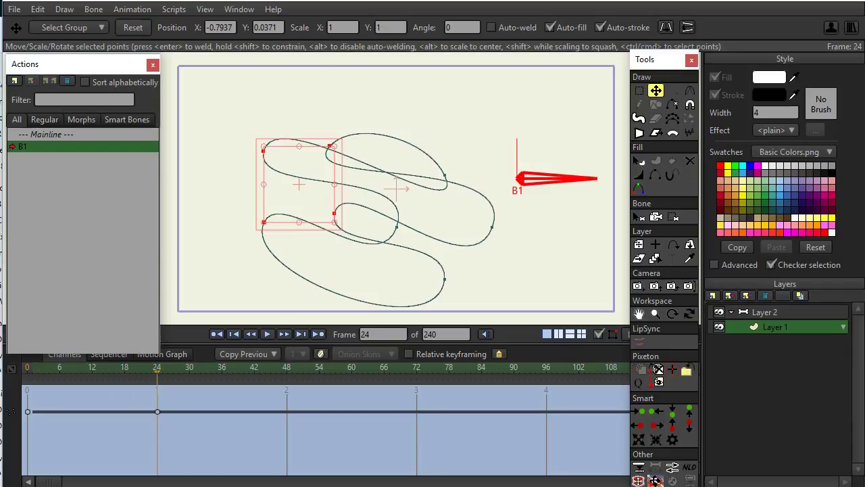
pyautogui.moveTo(131, 377); pyautogui.dragTo(154, 374)
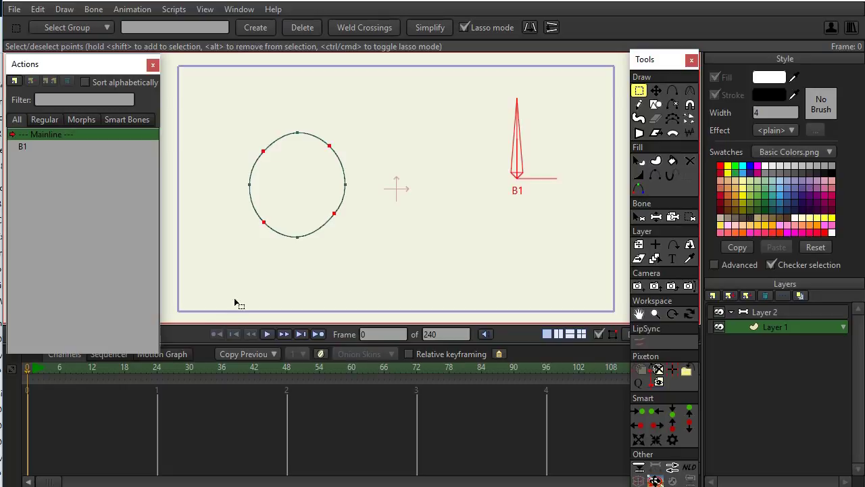
pyautogui.click(344, 183)
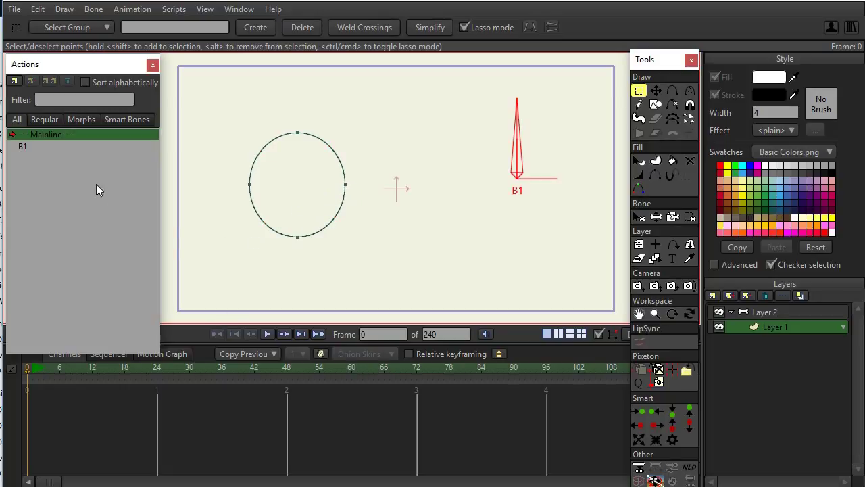
pyautogui.doubleClick(41, 149)
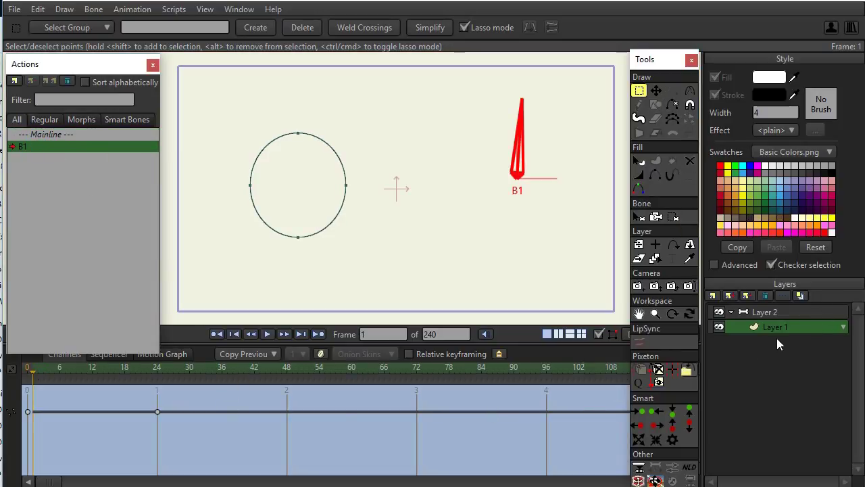
pyautogui.moveTo(196, 445); pyautogui.dragTo(28, 403)
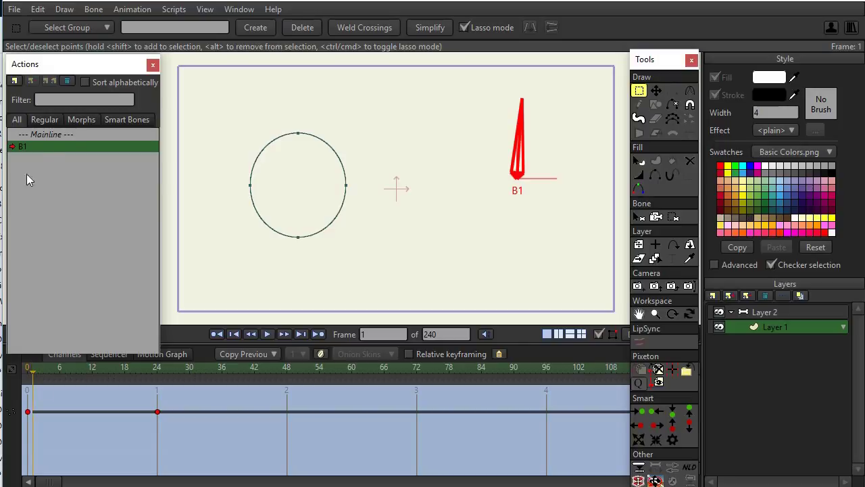
pyautogui.doubleClick(53, 136)
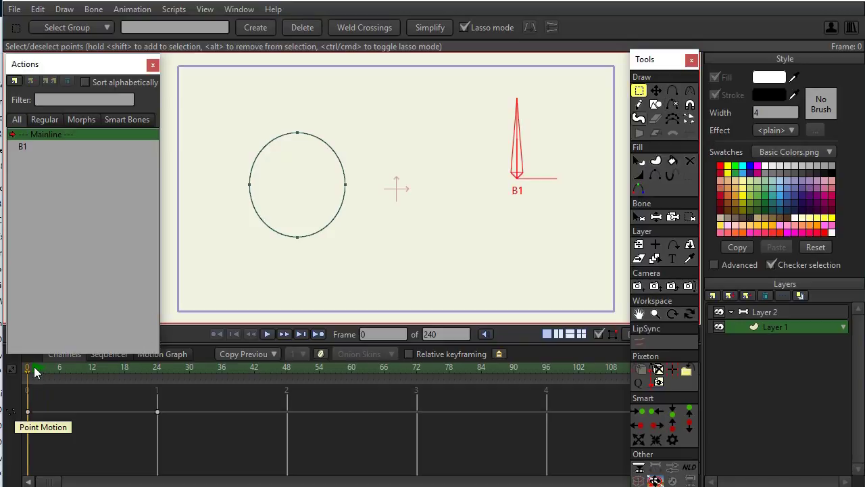
pyautogui.moveTo(37, 371)
pyautogui.mouseDown()
pyautogui.moveTo(84, 374)
pyautogui.moveTo(28, 376)
pyautogui.mouseUp()
# Add points on the circle's upper-left, upper-right, lower-left and lower-right edges
pyautogui.click(673, 92)
pyautogui.click(262, 148)
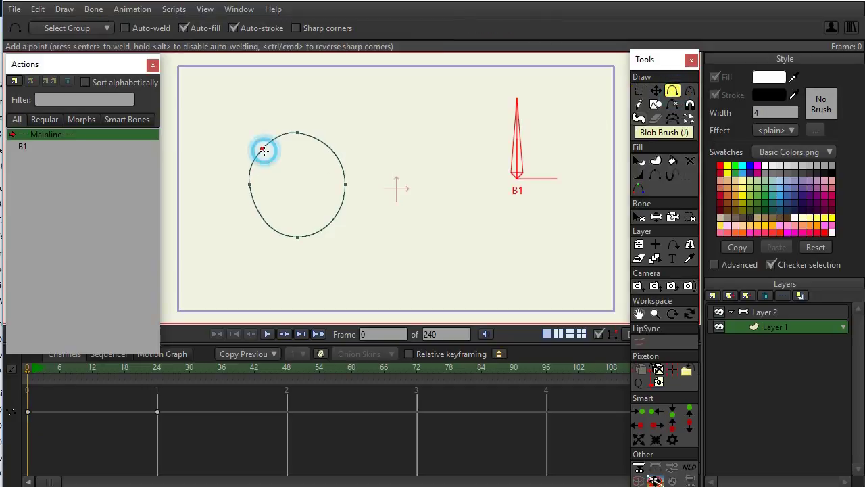
pyautogui.click(335, 155)
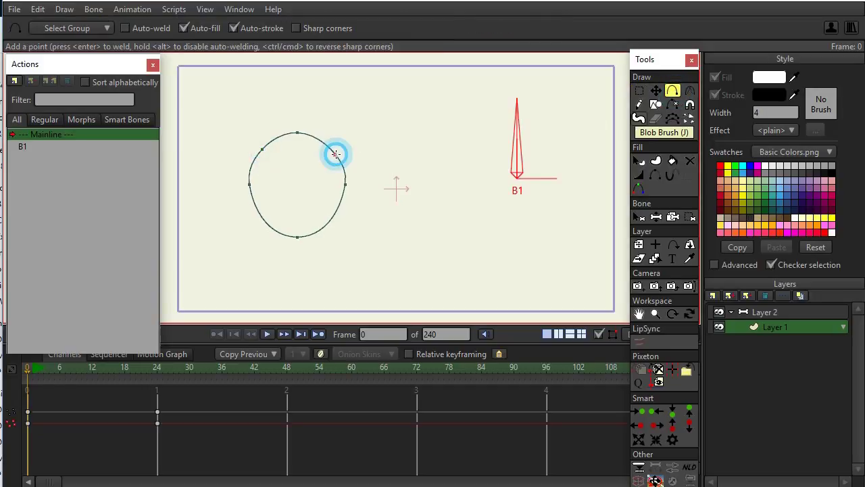
pyautogui.click(262, 216)
pyautogui.click(333, 212)
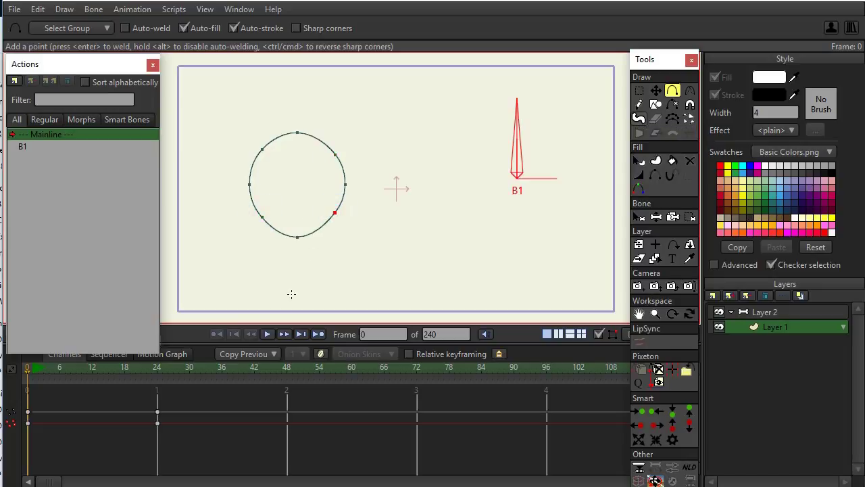
# Scrub the Mainline from frame 0 and select the circle's keyframes at frame 24
pyautogui.click(31, 368)
pyautogui.moveTo(32, 370)
pyautogui.mouseDown()
pyautogui.moveTo(156, 367)
pyautogui.moveTo(29, 381)
pyautogui.mouseUp()
pyautogui.moveTo(172, 436); pyautogui.dragTo(24, 410)
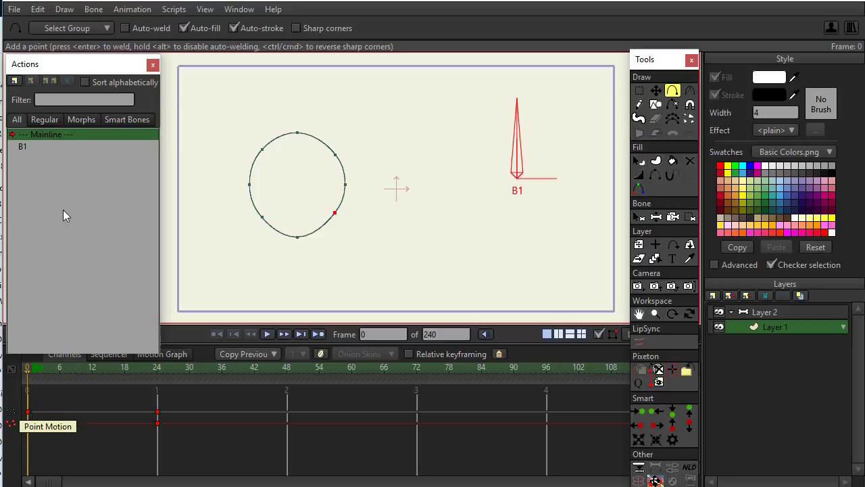
# Open the B1 action and scrub from frame 0 to preview the new points
pyautogui.doubleClick(27, 151)
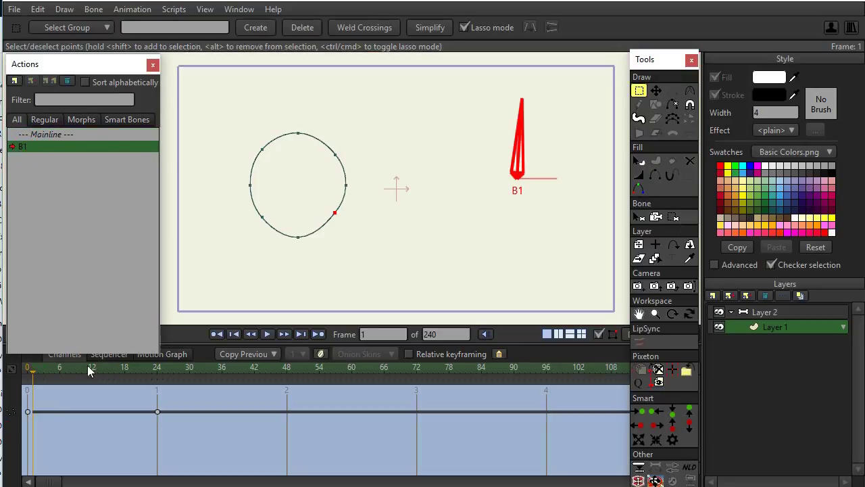
pyautogui.click(26, 370)
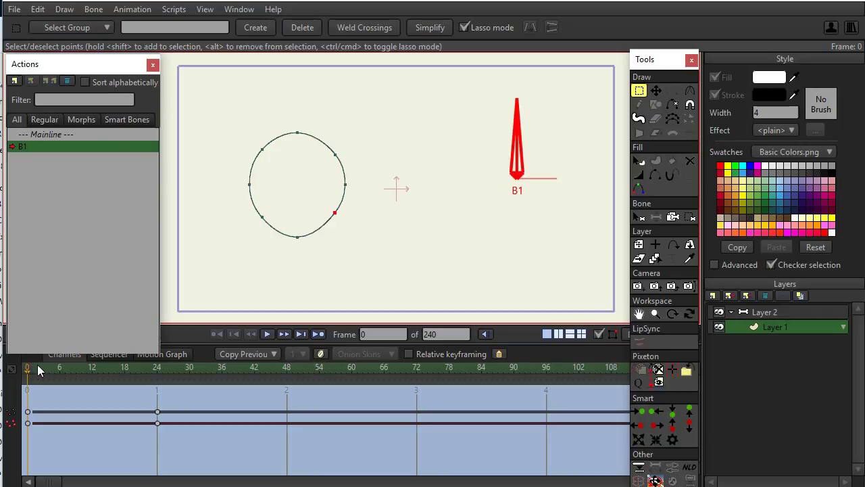
pyautogui.moveTo(34, 371); pyautogui.dragTo(14, 392)
# Back on the Mainline, marquee-select the circle's point keyframes and delete them
pyautogui.click(52, 134)
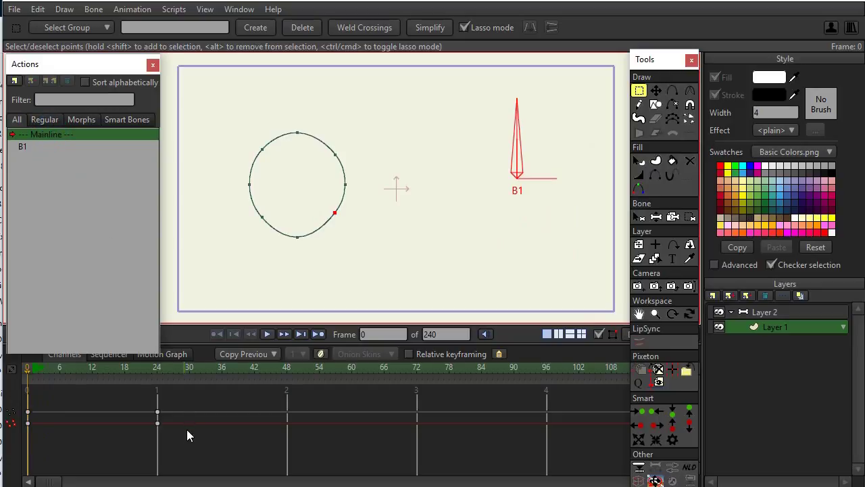
pyautogui.moveTo(187, 429); pyautogui.dragTo(10, 403)
pyautogui.press('Delete')
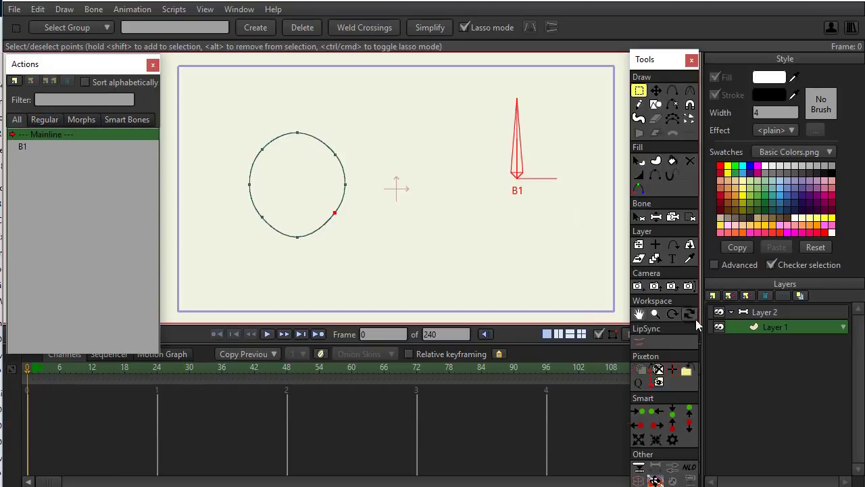
# Activate Layer 2 and rotate bone B1 with Manipulate Bones to test the circle
pyautogui.click(750, 311)
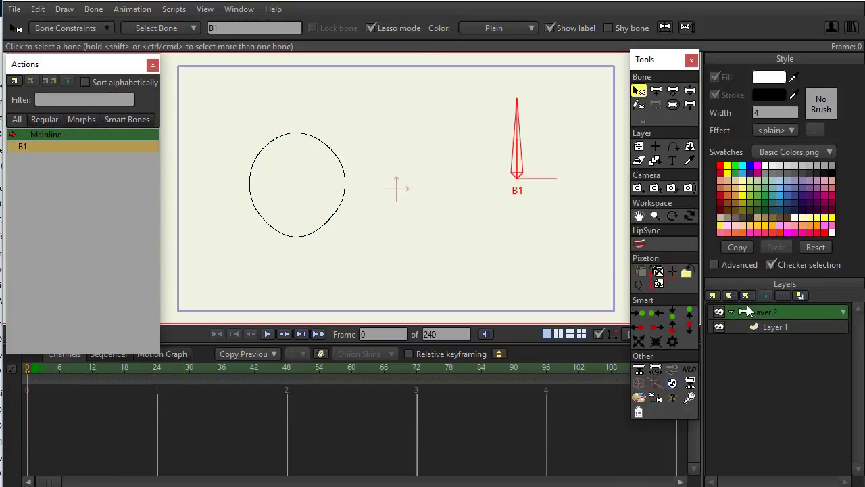
pyautogui.click(689, 90)
pyautogui.moveTo(519, 129); pyautogui.dragTo(438, 151)
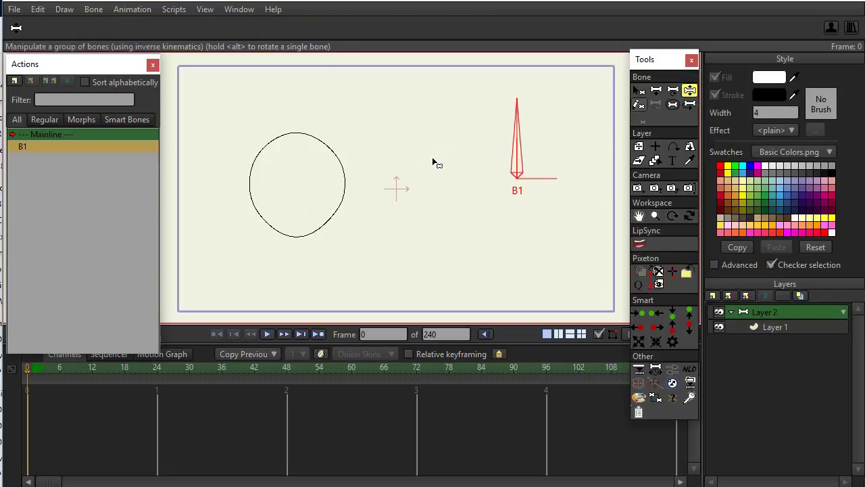